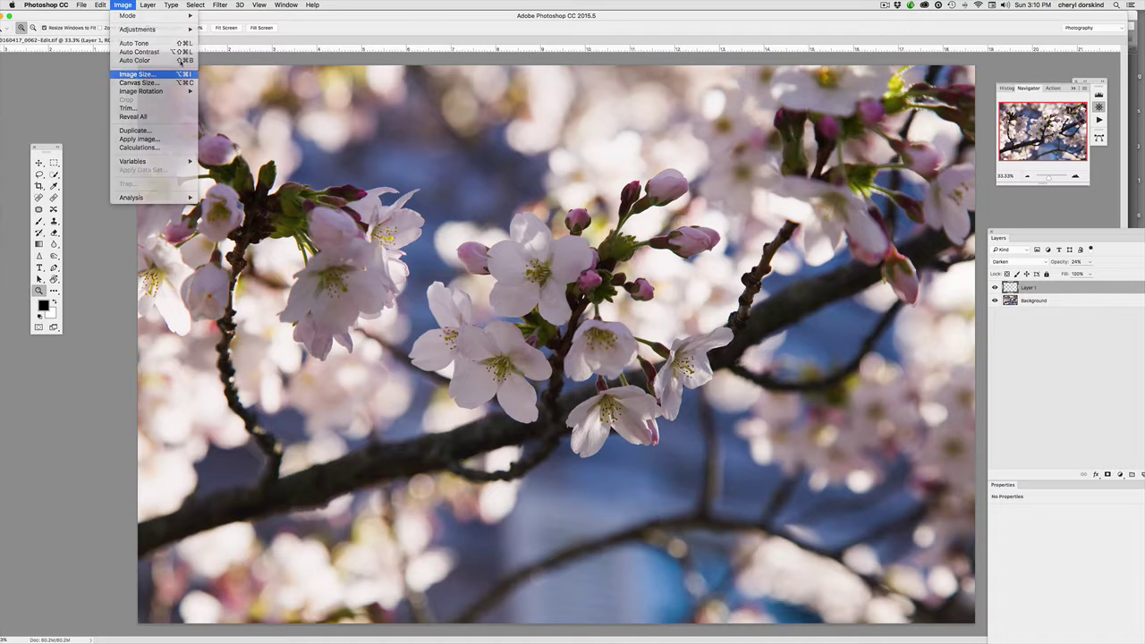
click(136, 73)
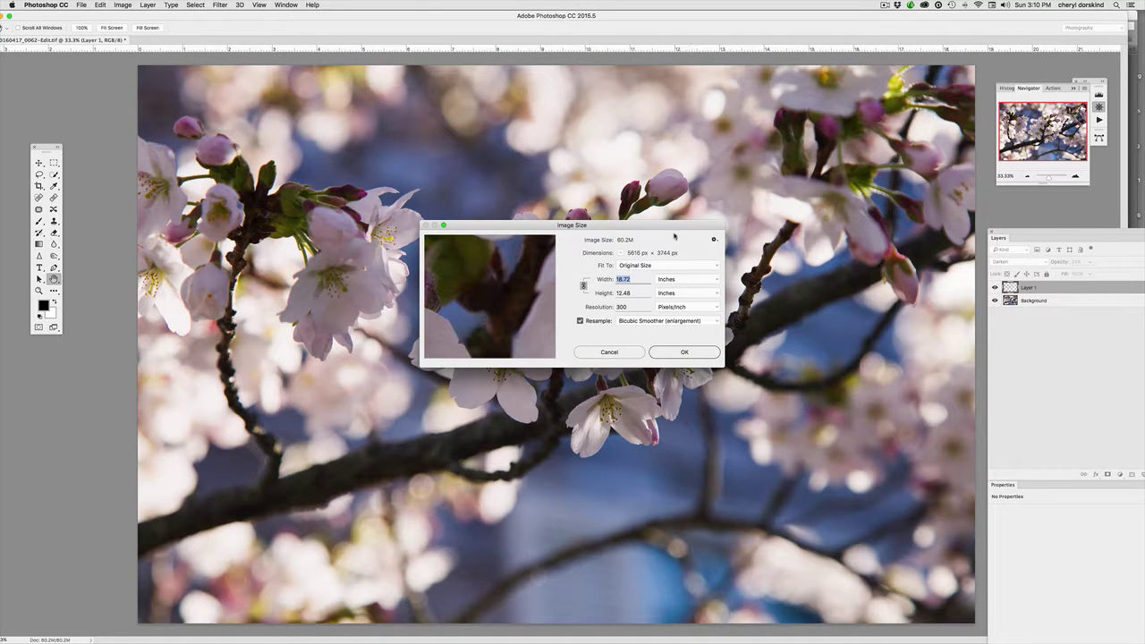
drag(665, 224, 415, 93)
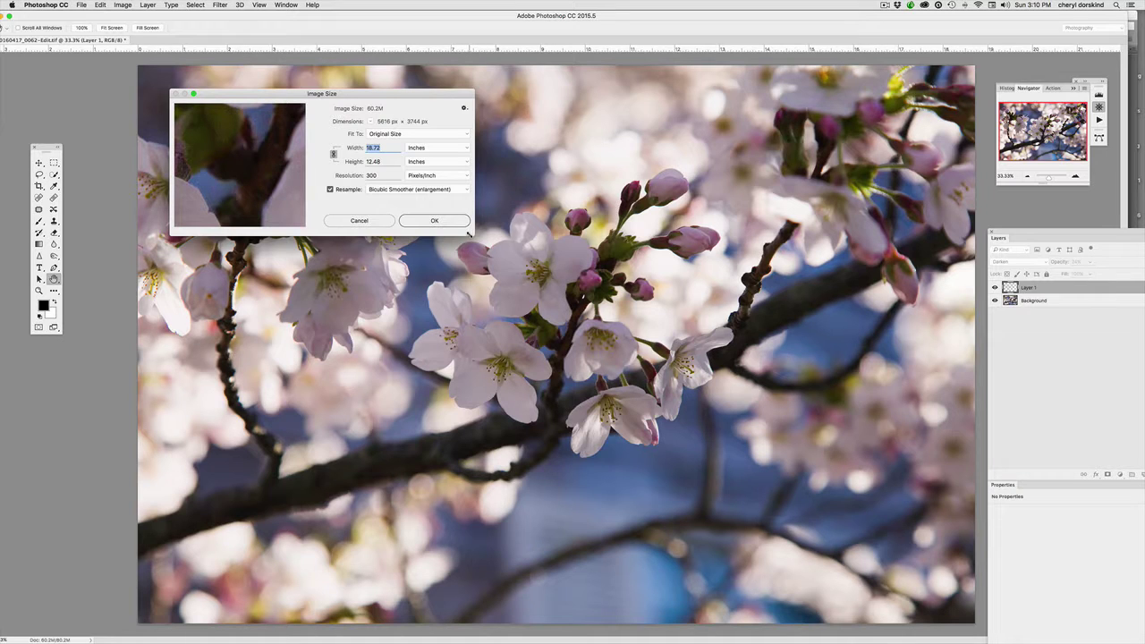
drag(469, 234, 517, 249)
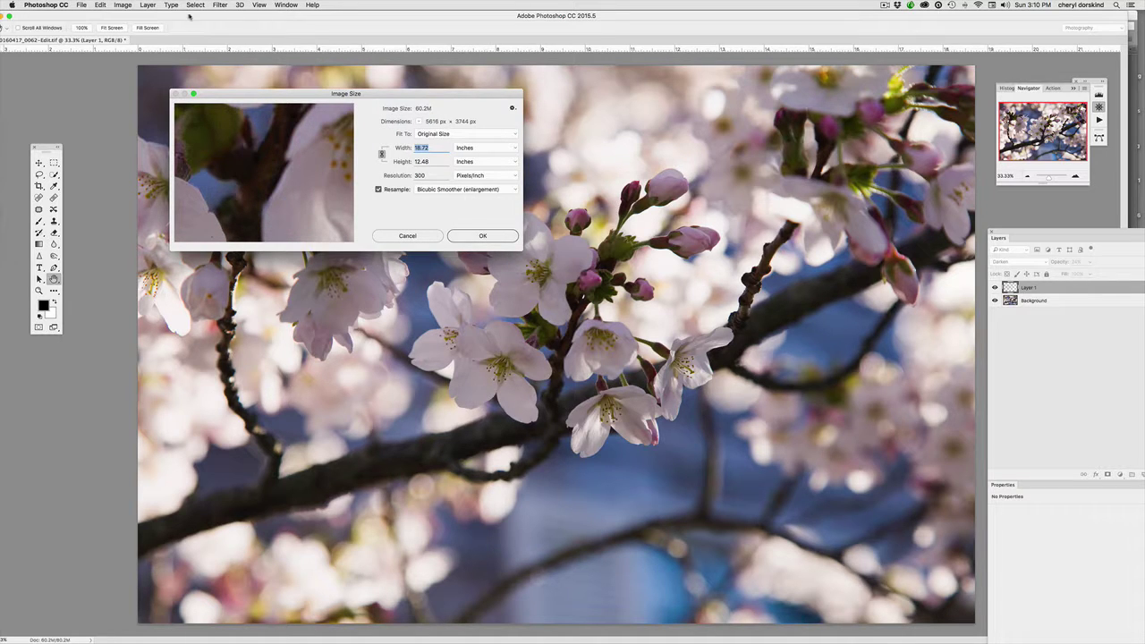
click(407, 235)
Step: Open the Image Size dialog and reposition it over the upper middle of the photo
click(123, 6)
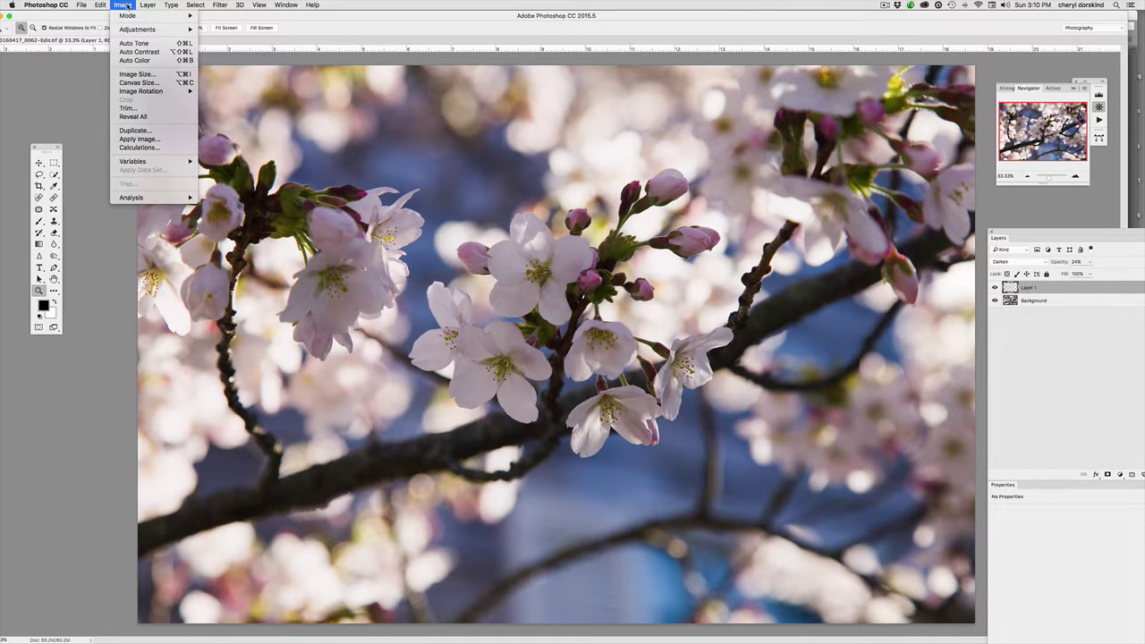
click(180, 75)
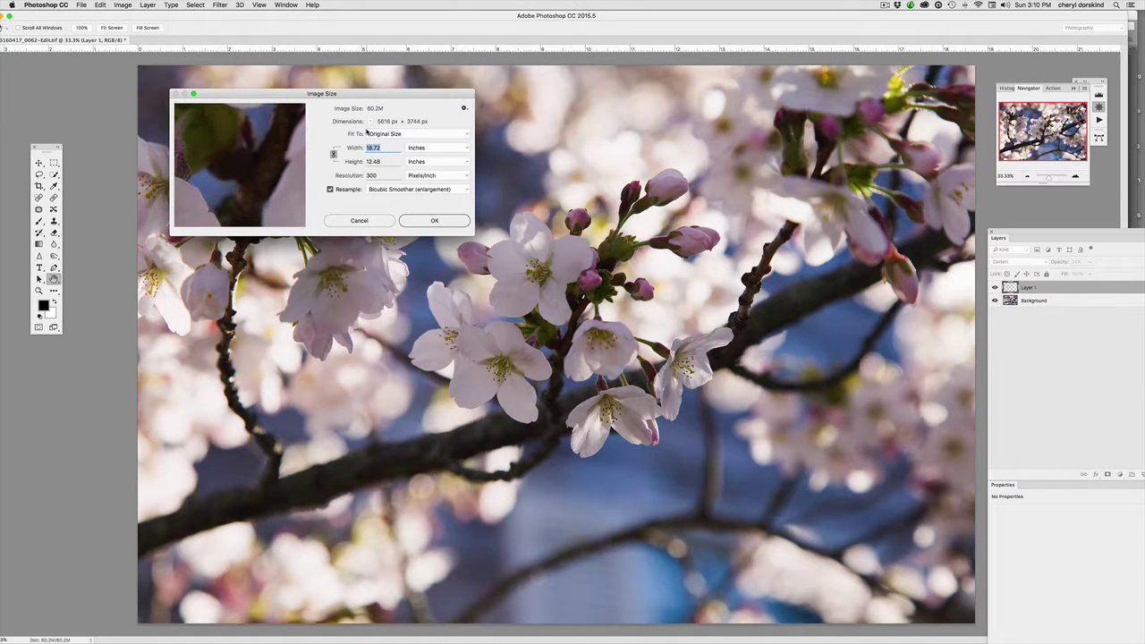
drag(363, 94, 724, 206)
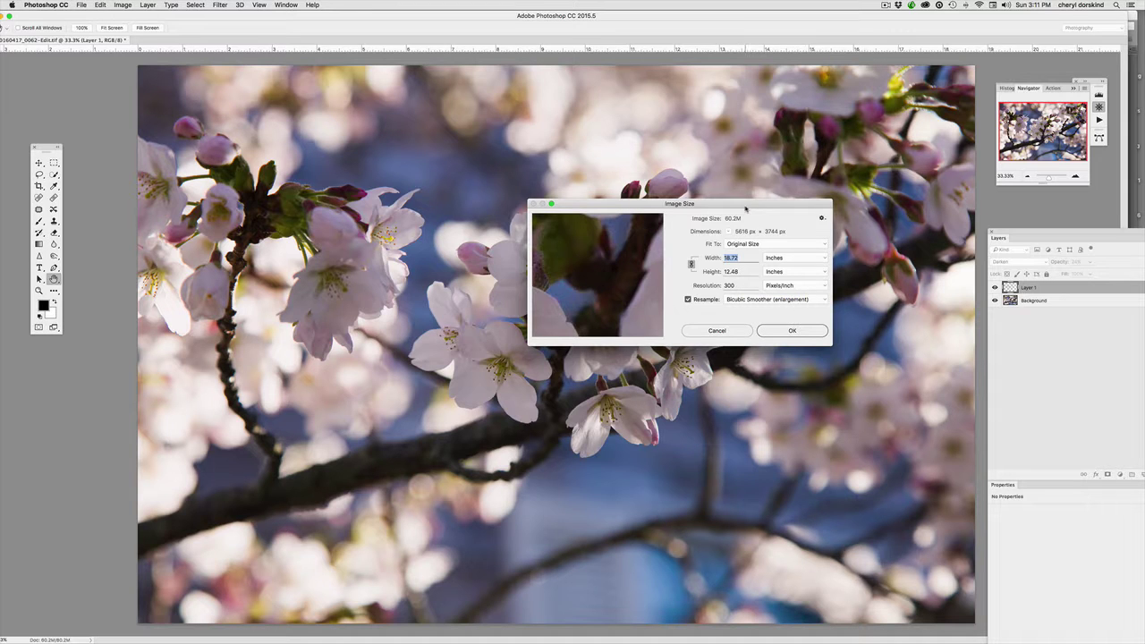
drag(745, 208, 713, 108)
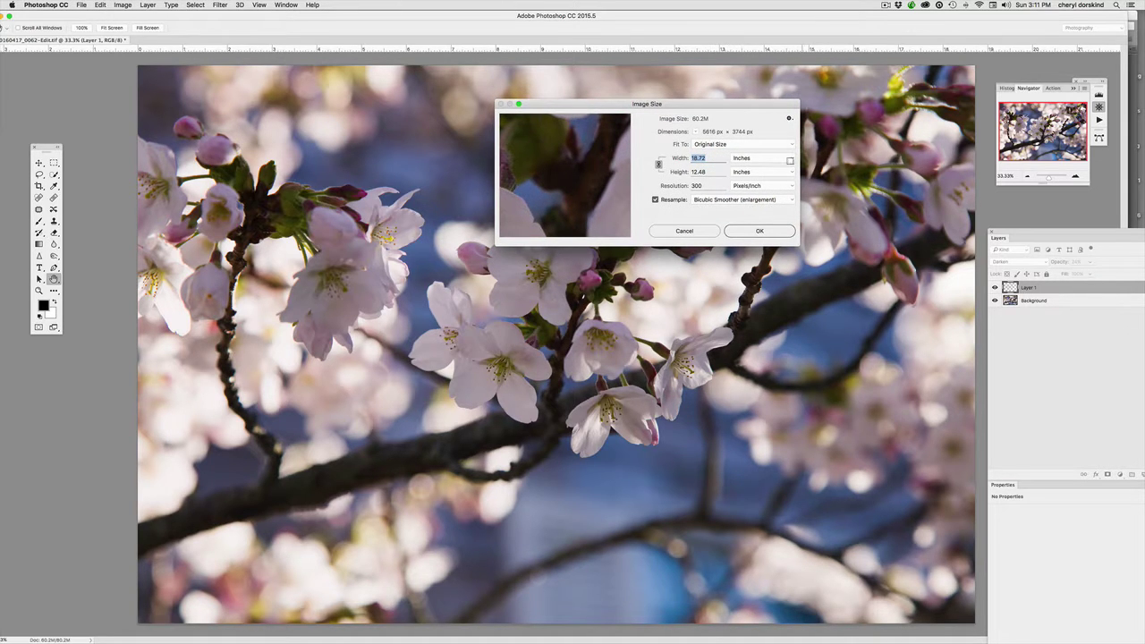
drag(713, 108, 1023, 340)
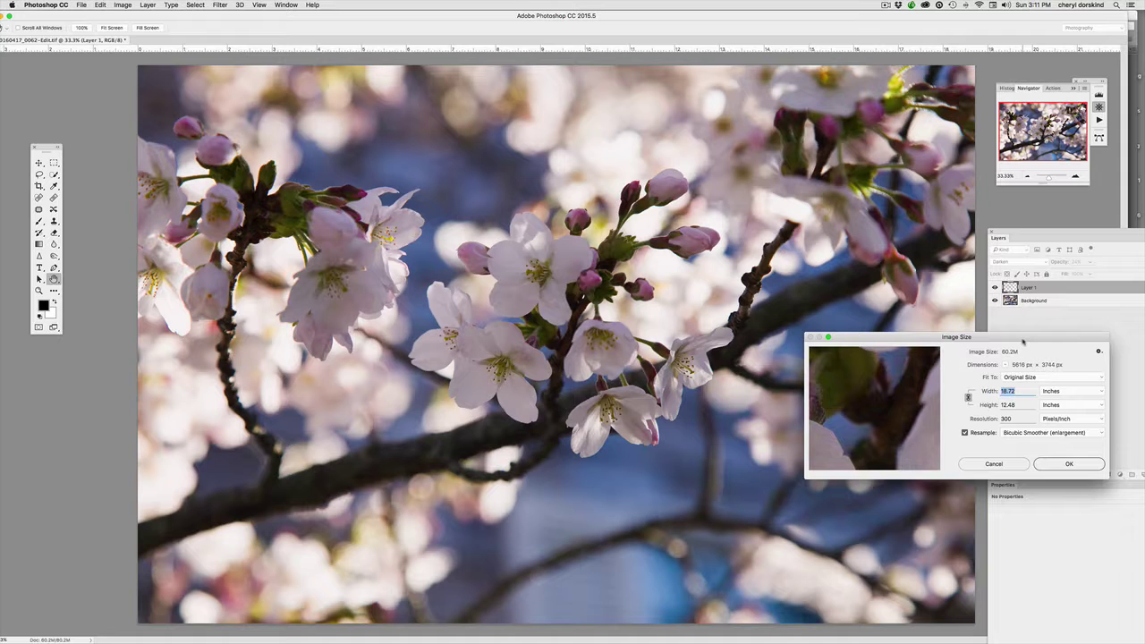
drag(1022, 341, 609, 131)
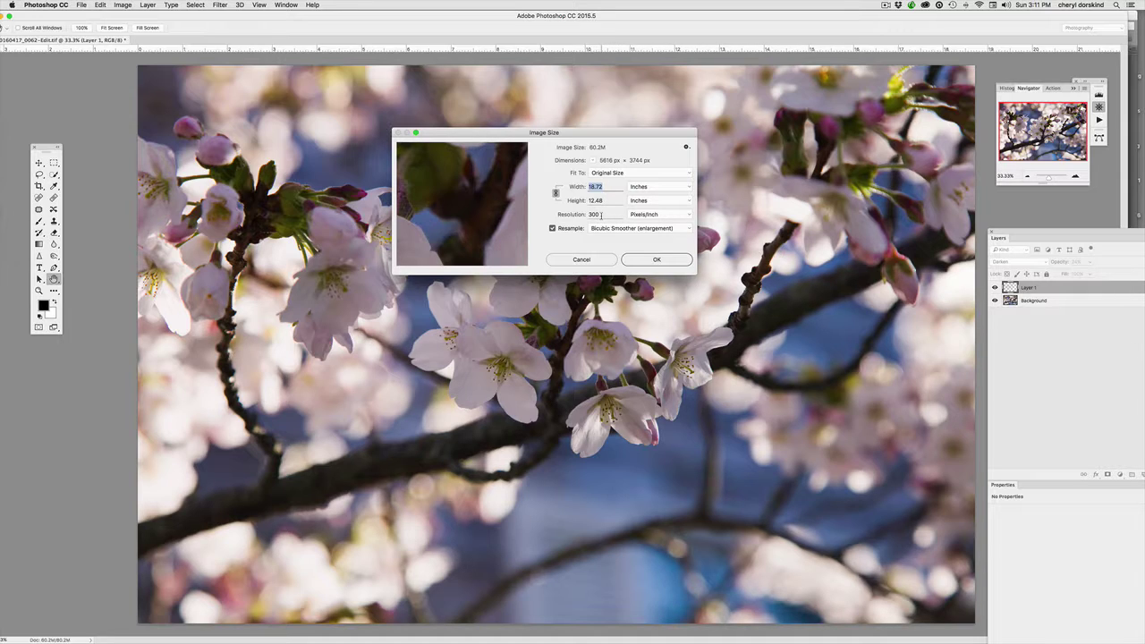
Step: Try a resolution of 72 pixels/inch with Resample on, and set it back to 300
double_click(594, 214)
text(72)
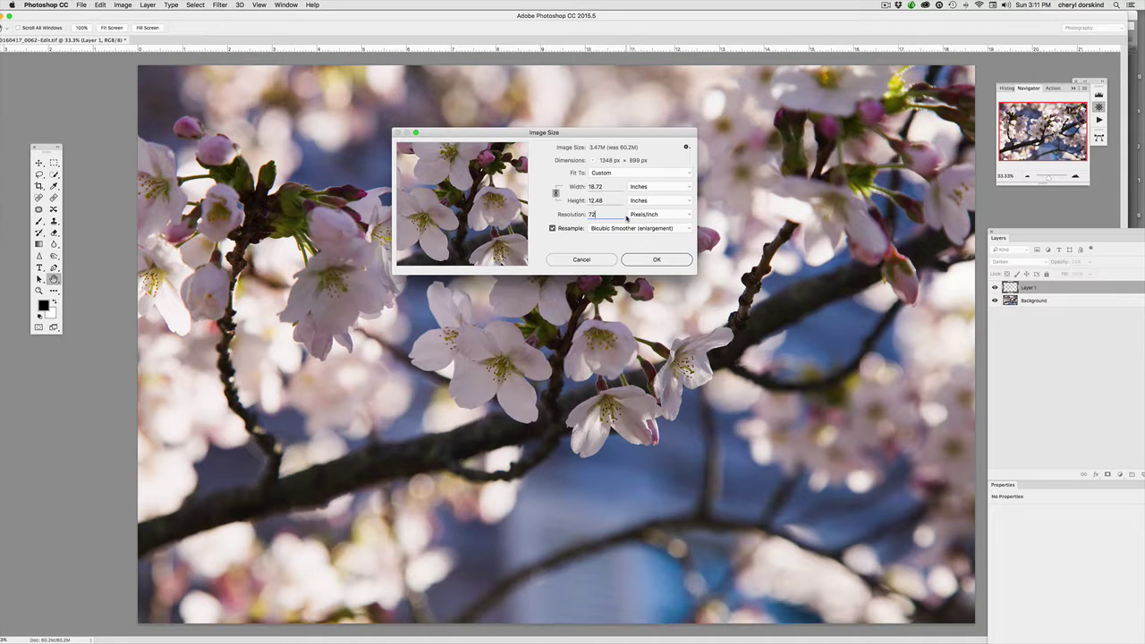
double_click(592, 215)
text(300)
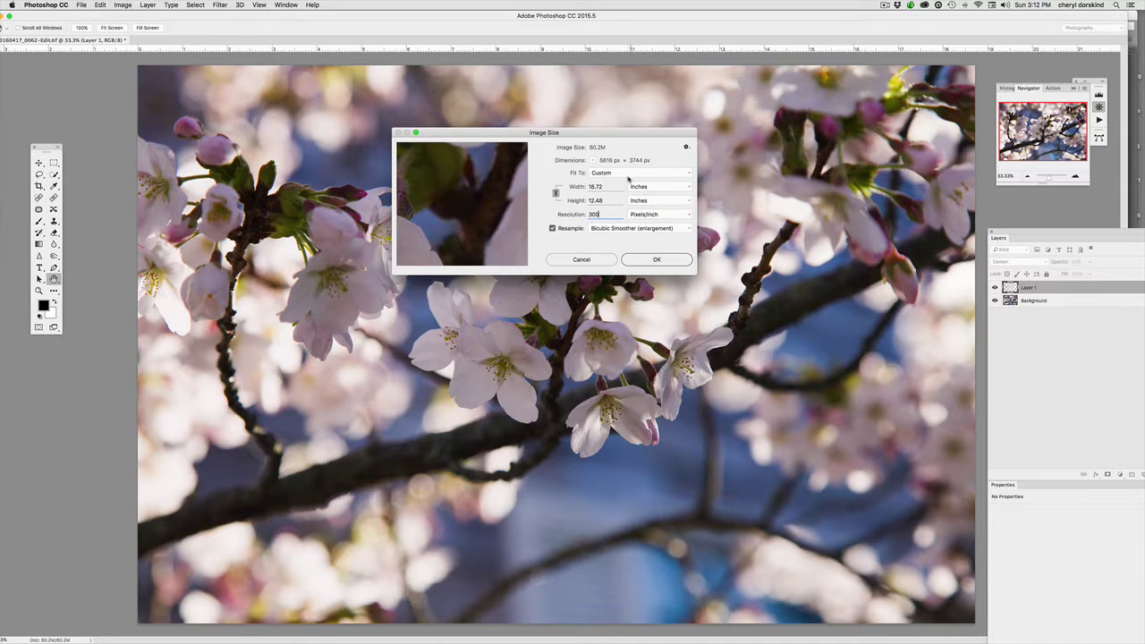
Step: Switch the dimension units to pixels and try a width of 800 with proportions linked, undoing the change each time
click(689, 186)
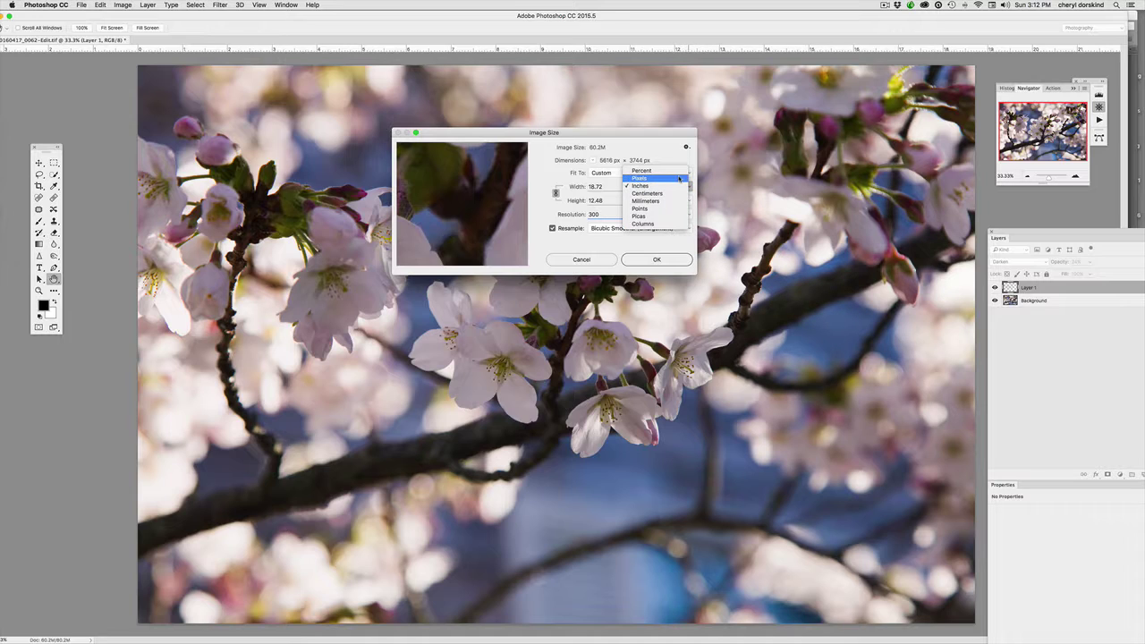
click(640, 178)
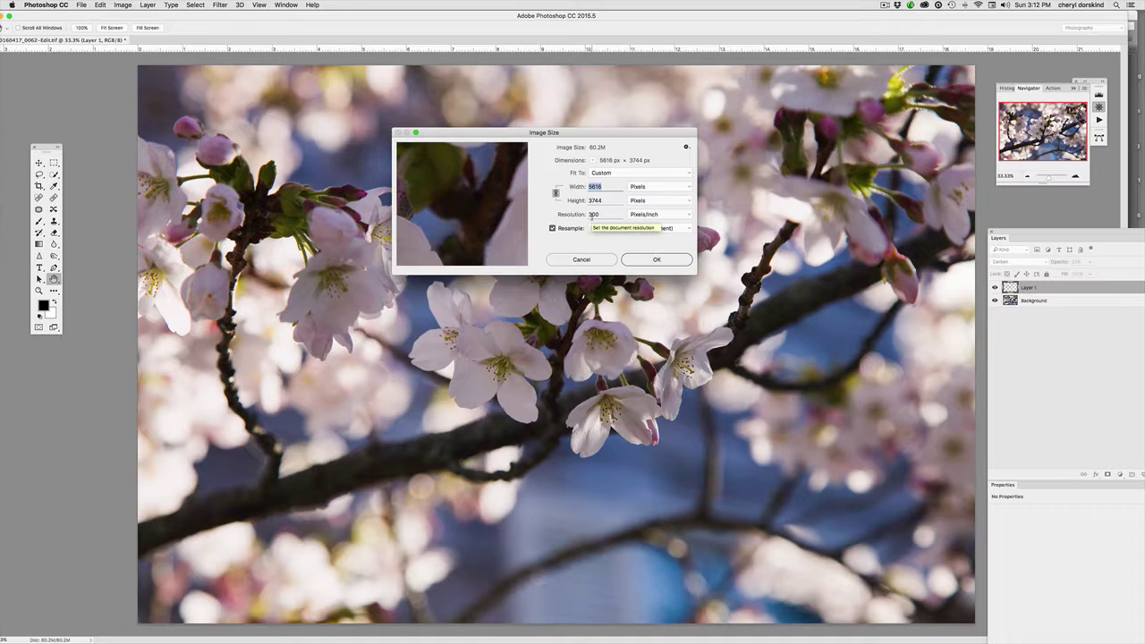
text(800)
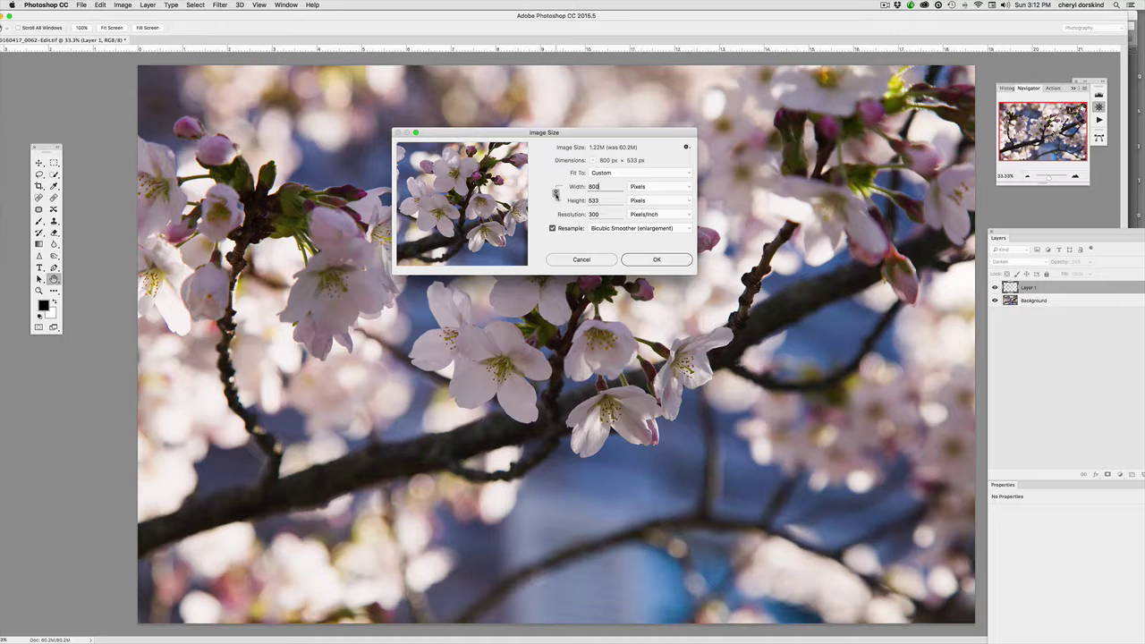
key(super+z)
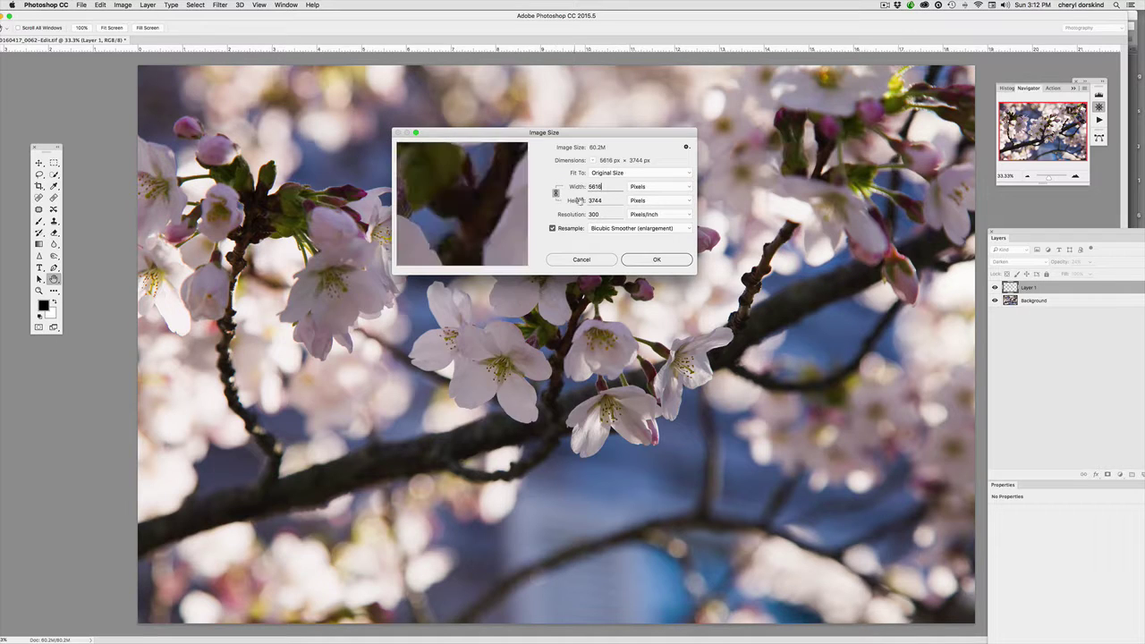
double_click(595, 187)
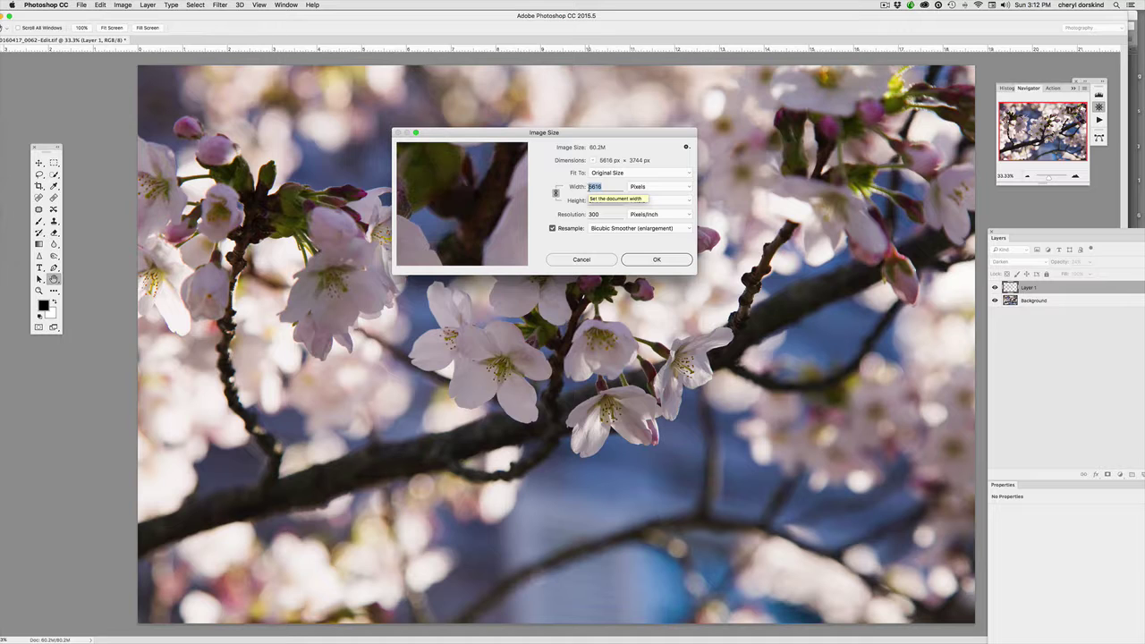
text(800)
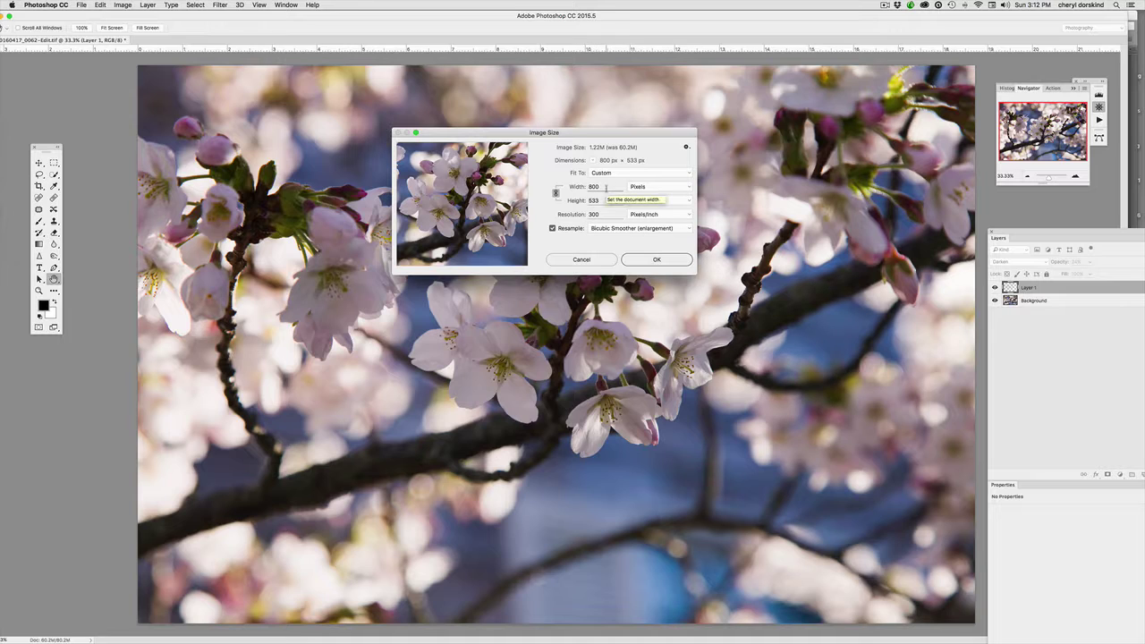
key(super+z)
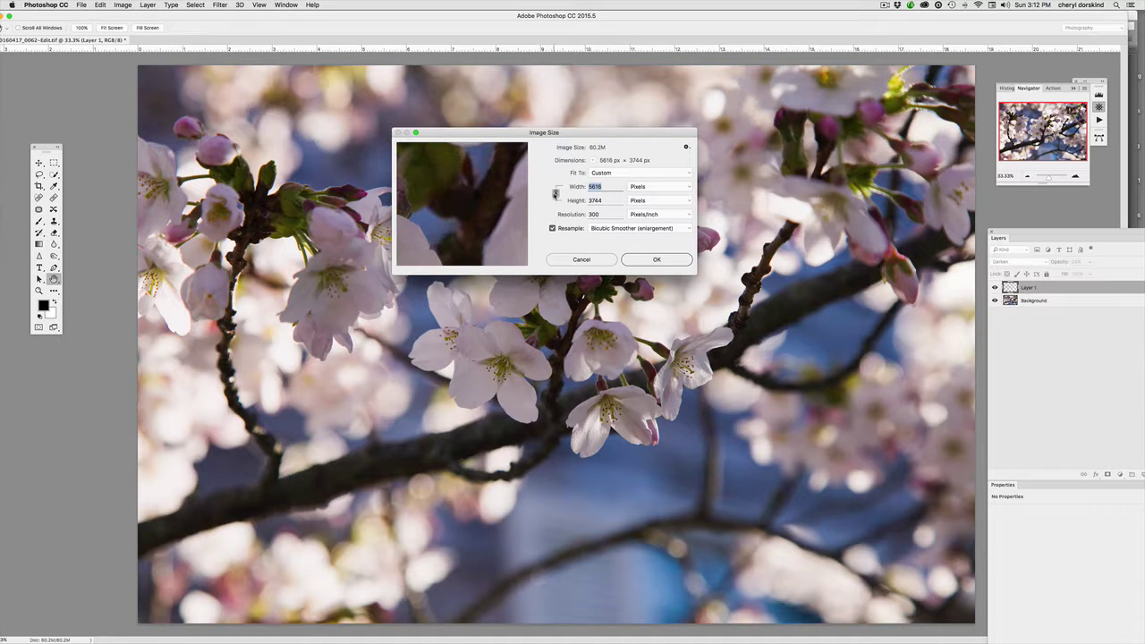
Step: Try a width of 800 pixels with width and height unlinked, and restore the link
click(556, 193)
text(800)
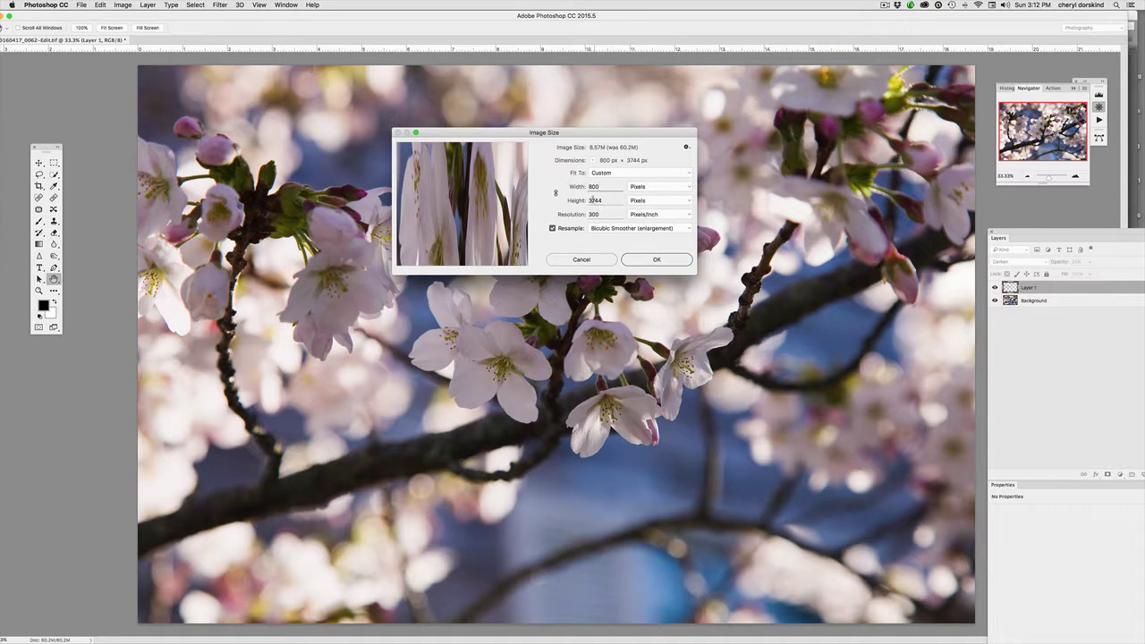
click(555, 193)
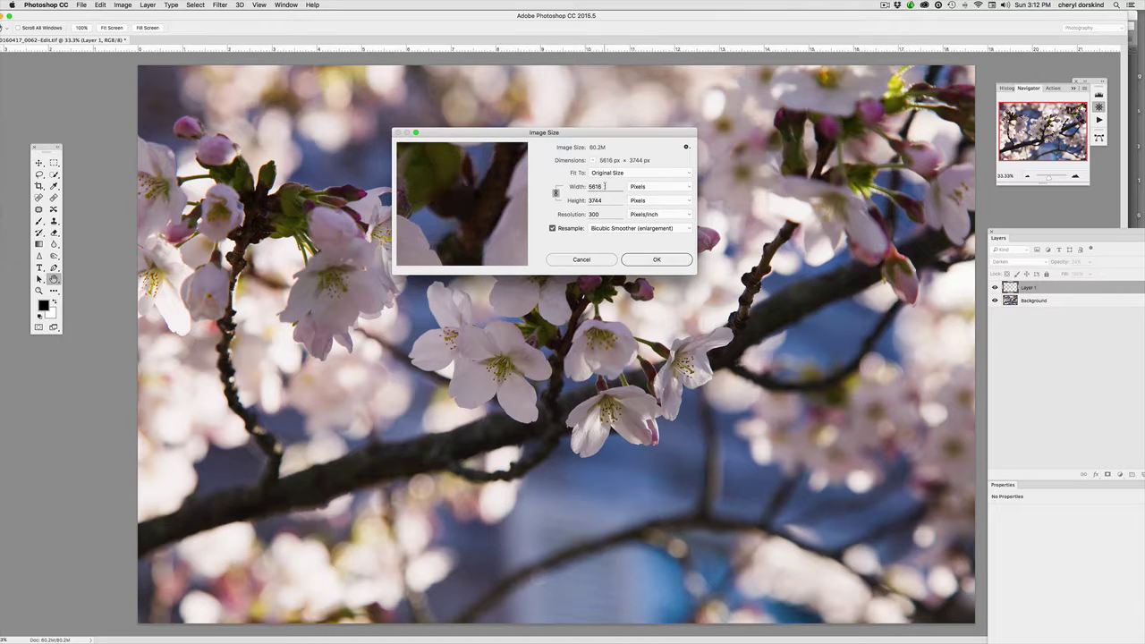
Step: Try a linked width of 800 pixels with a resolution of 72, undo the resolution change and cancel the resize
drag(605, 187, 580, 186)
text(800)
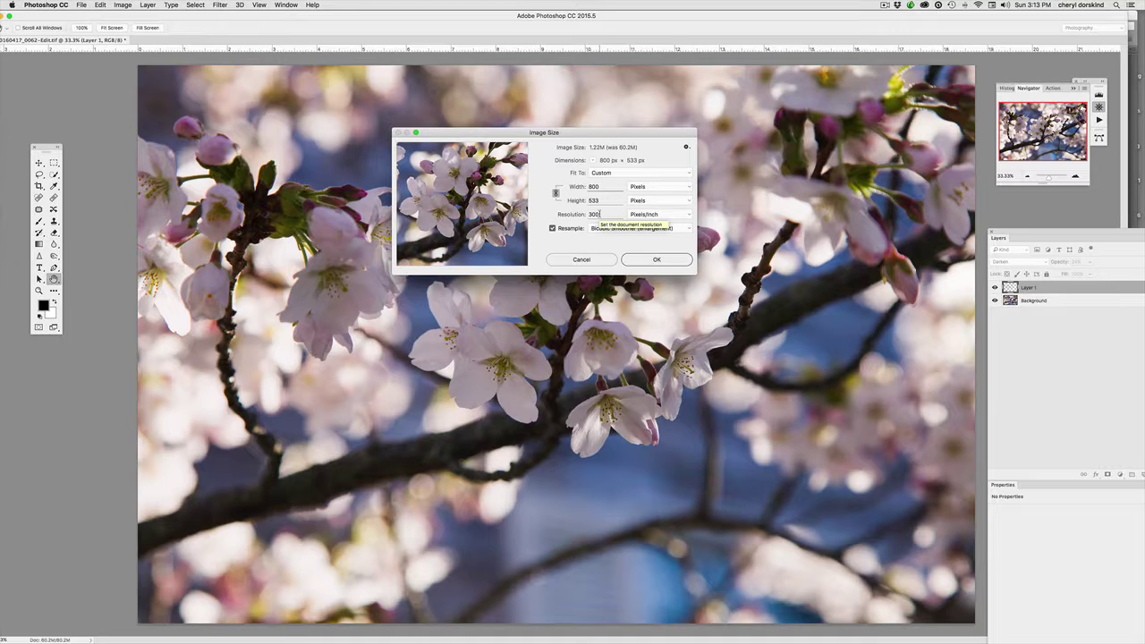
click(596, 216)
text(72)
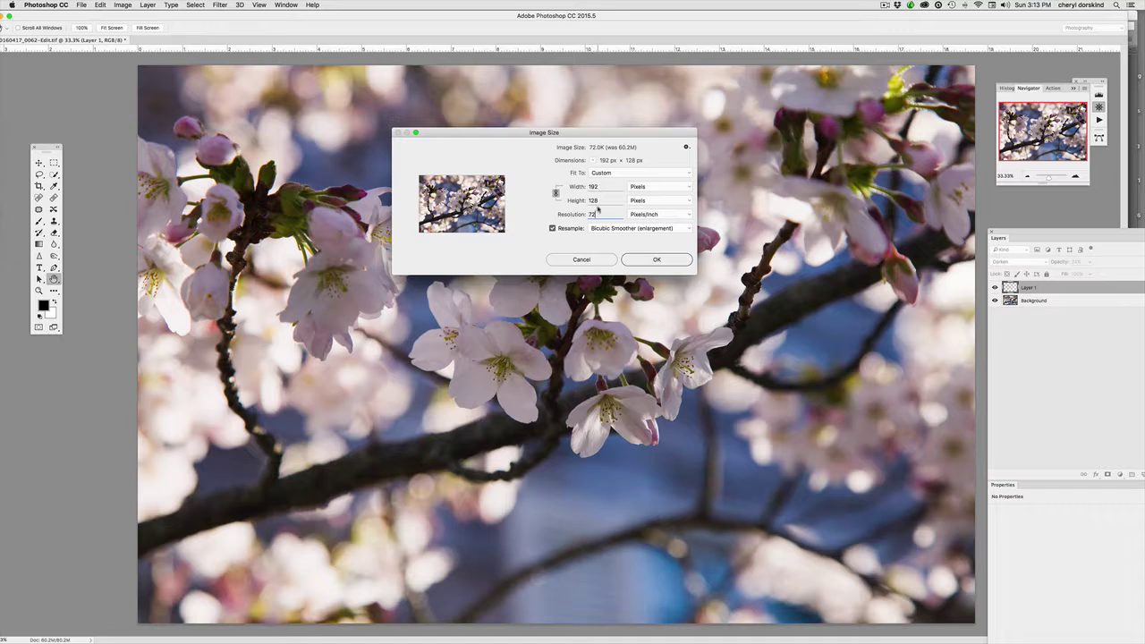
key(super+z)
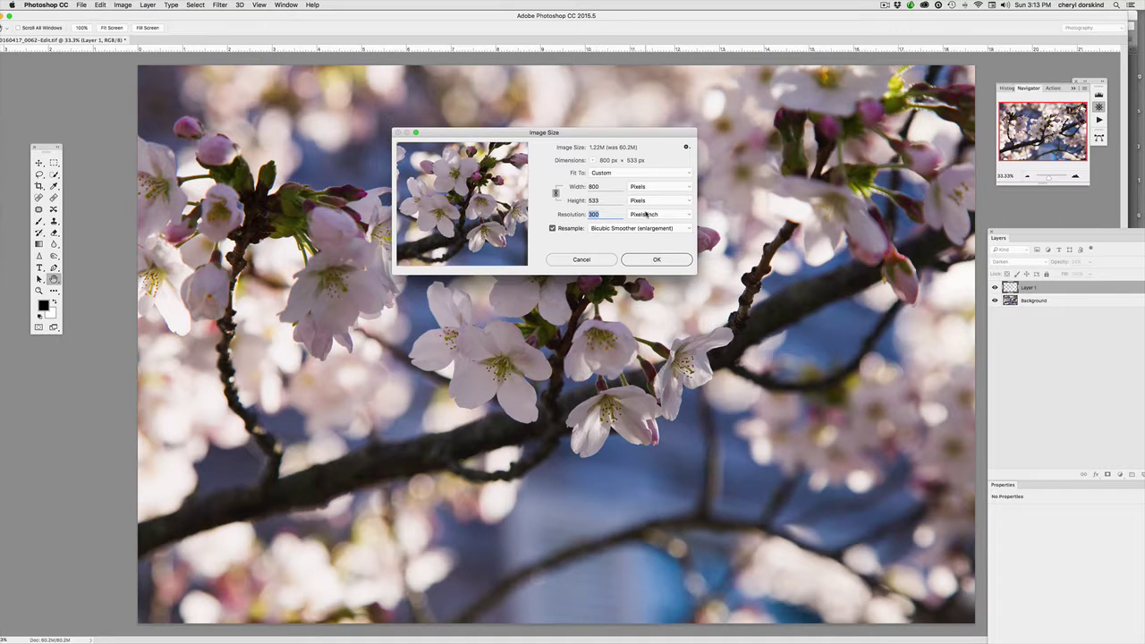
click(601, 259)
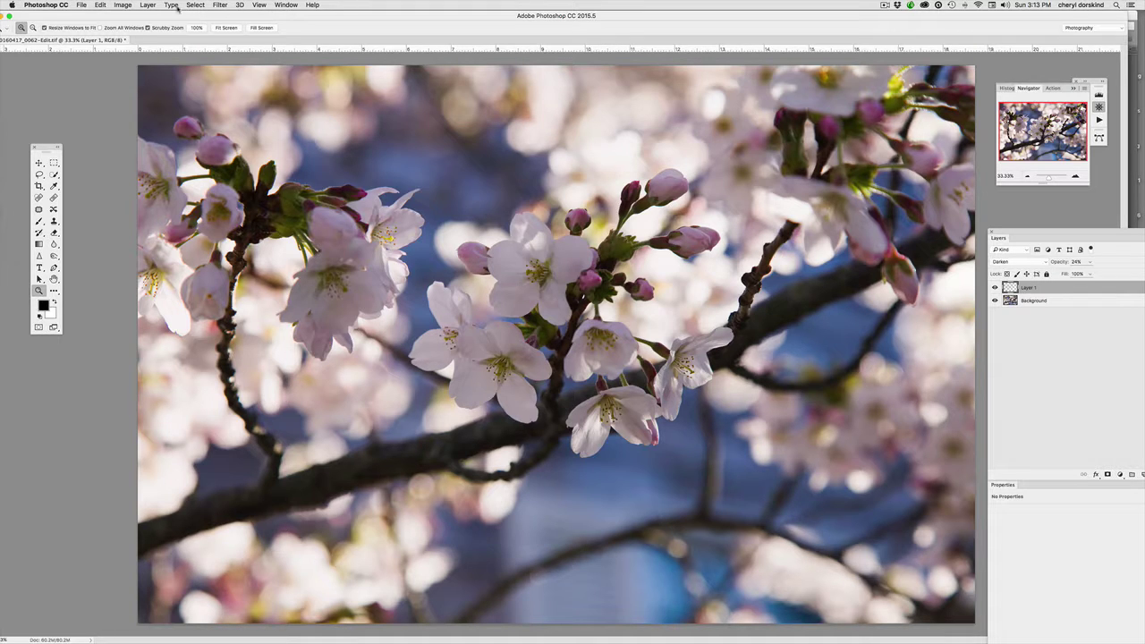
Step: In the image size settings, set the resolution to 72 pixels/inch with Resample off, and turn Resample back on
click(126, 6)
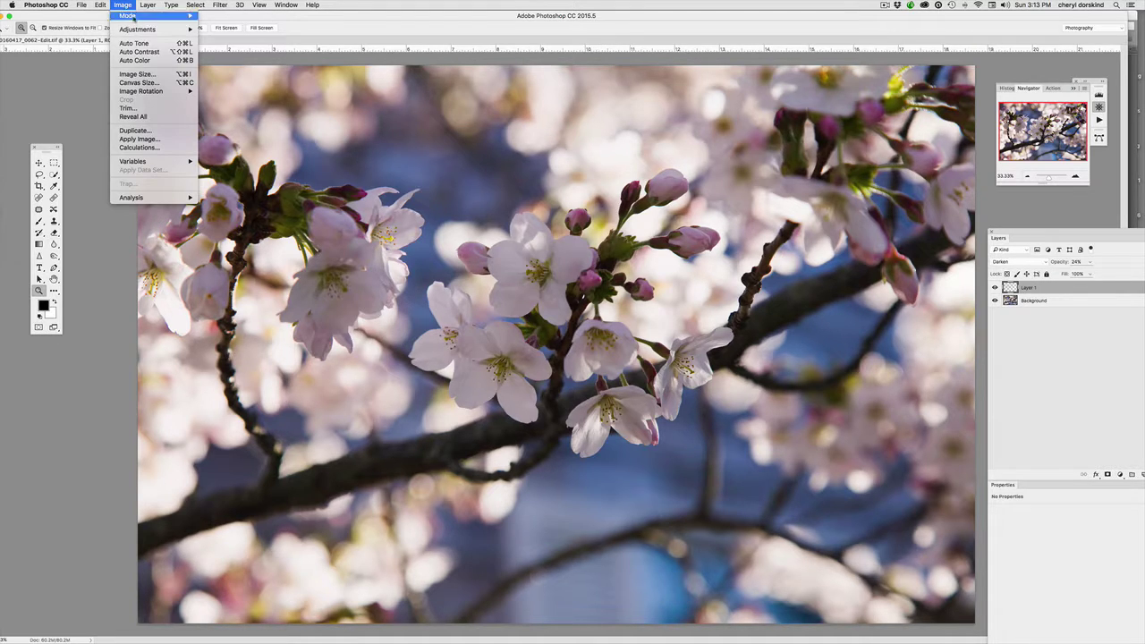
click(138, 74)
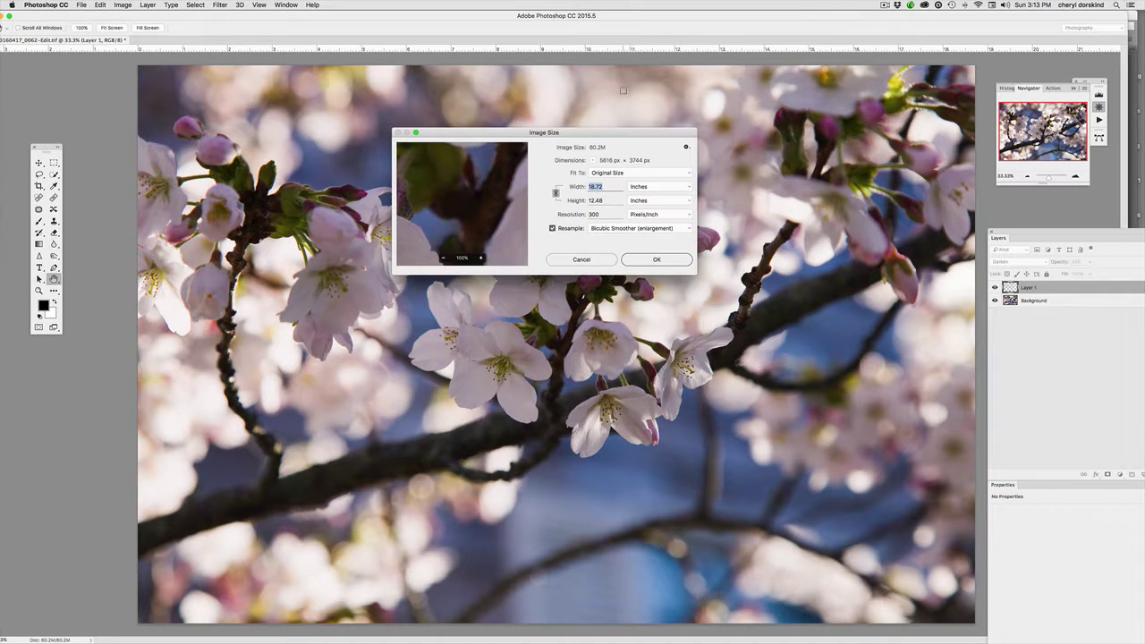
double_click(592, 215)
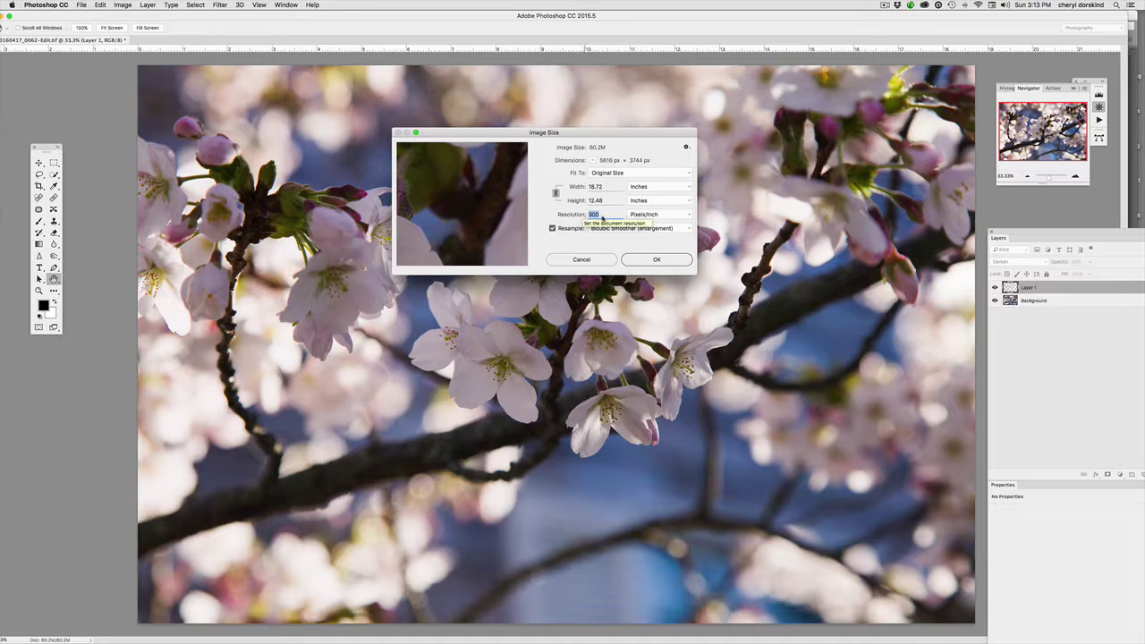
click(552, 229)
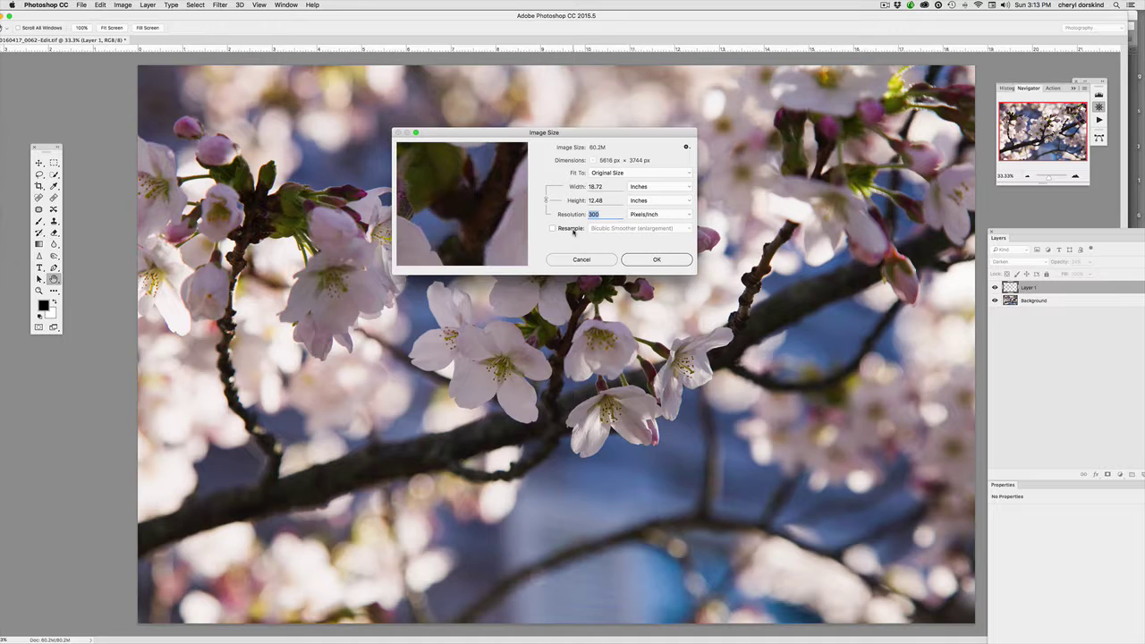
text(72)
click(552, 229)
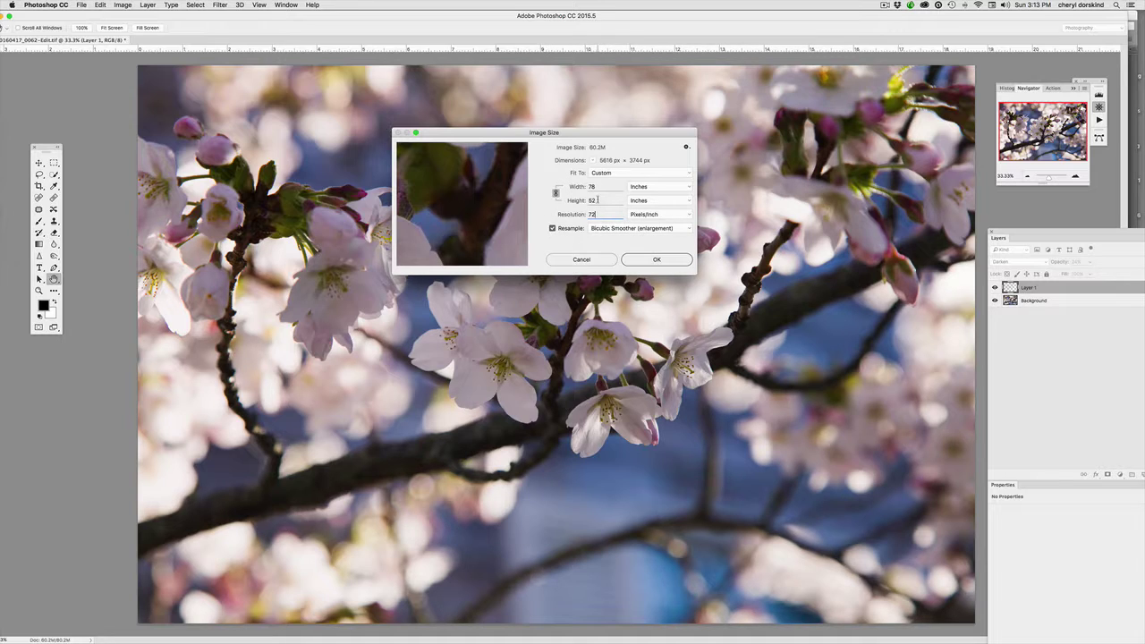
Step: Change the dimension units to pixels and set the image width to 800
click(644, 189)
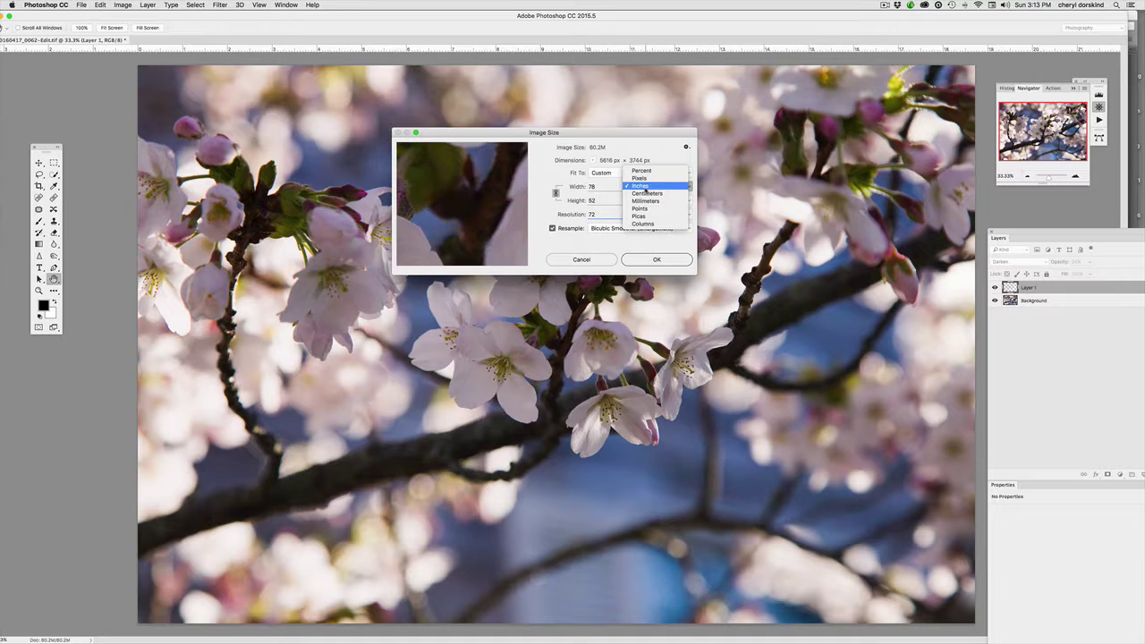
click(650, 179)
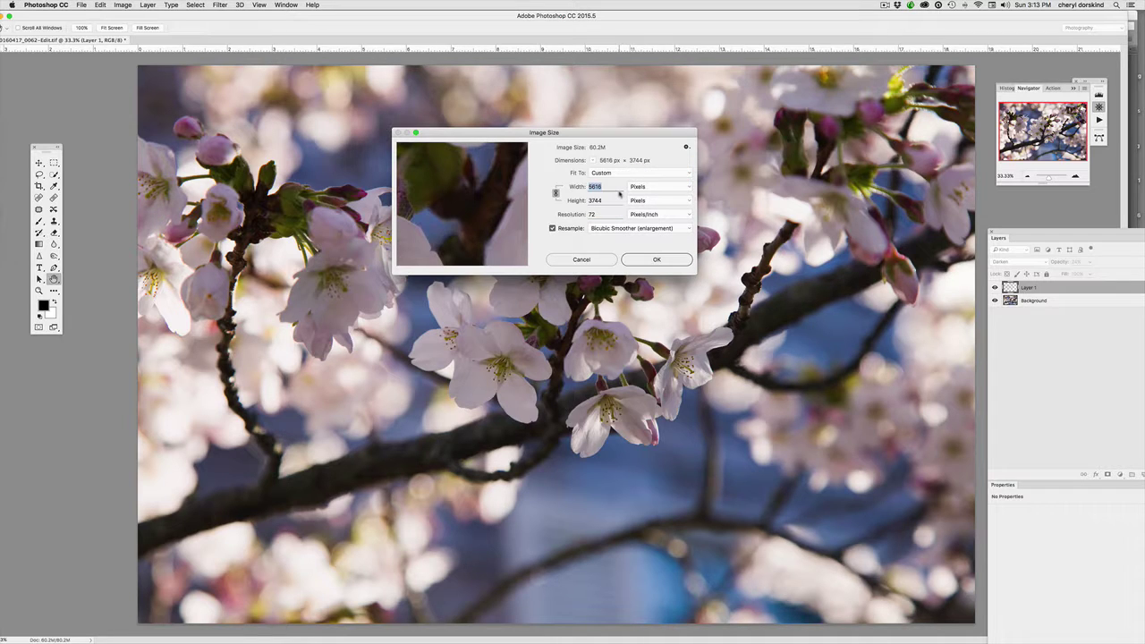
text(800)
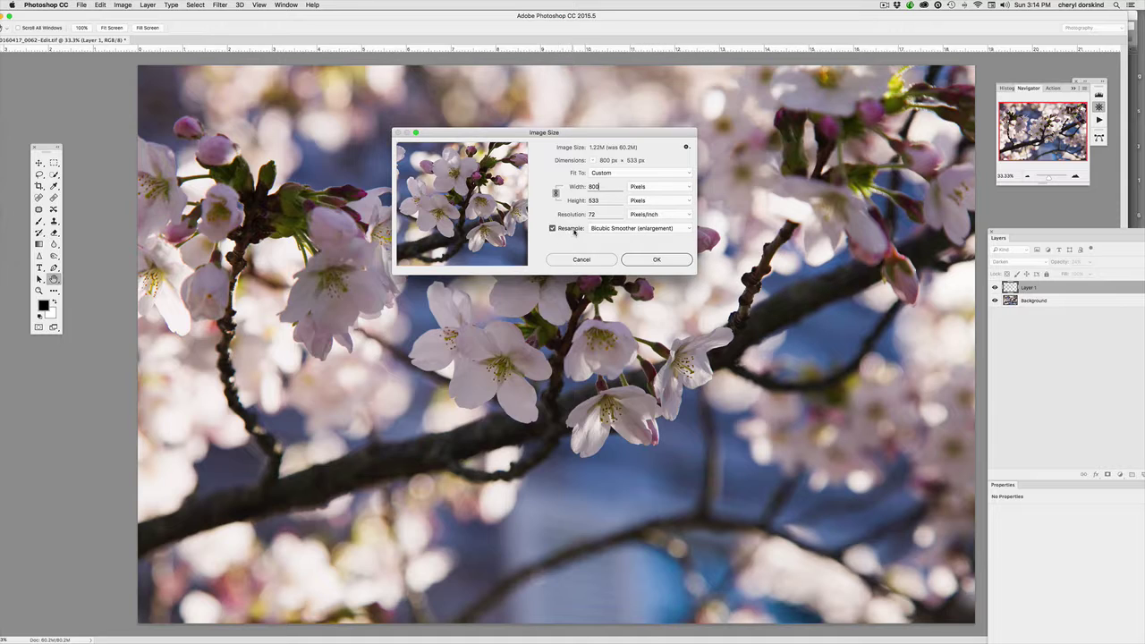
Step: Choose Bicubic Sharper (reduction) as the resampling method and apply the new image size
click(606, 231)
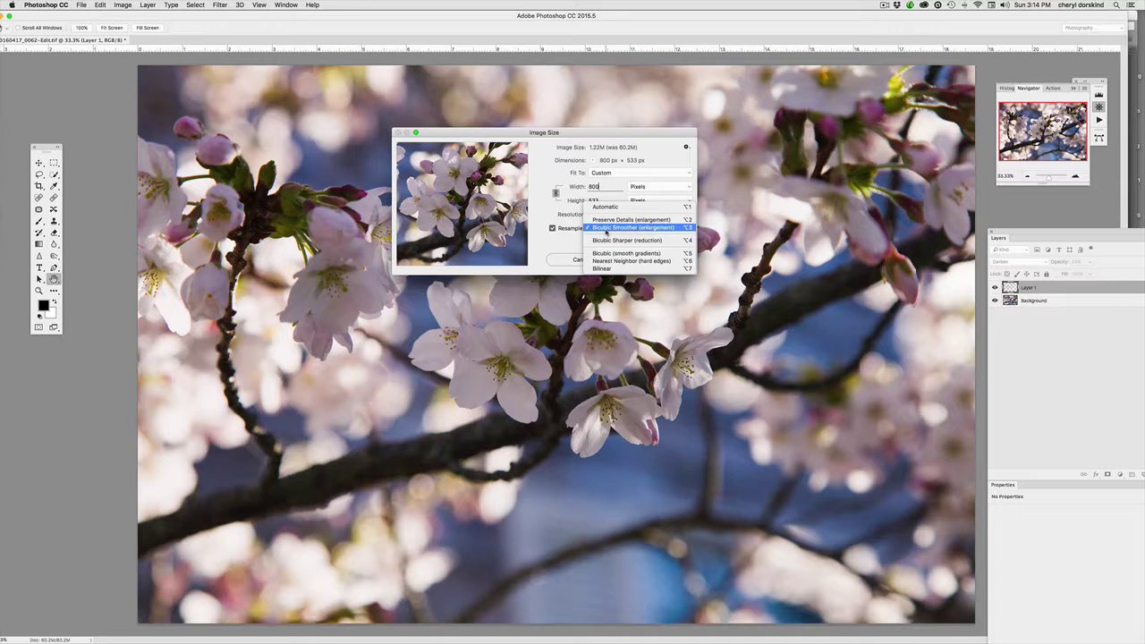
click(651, 240)
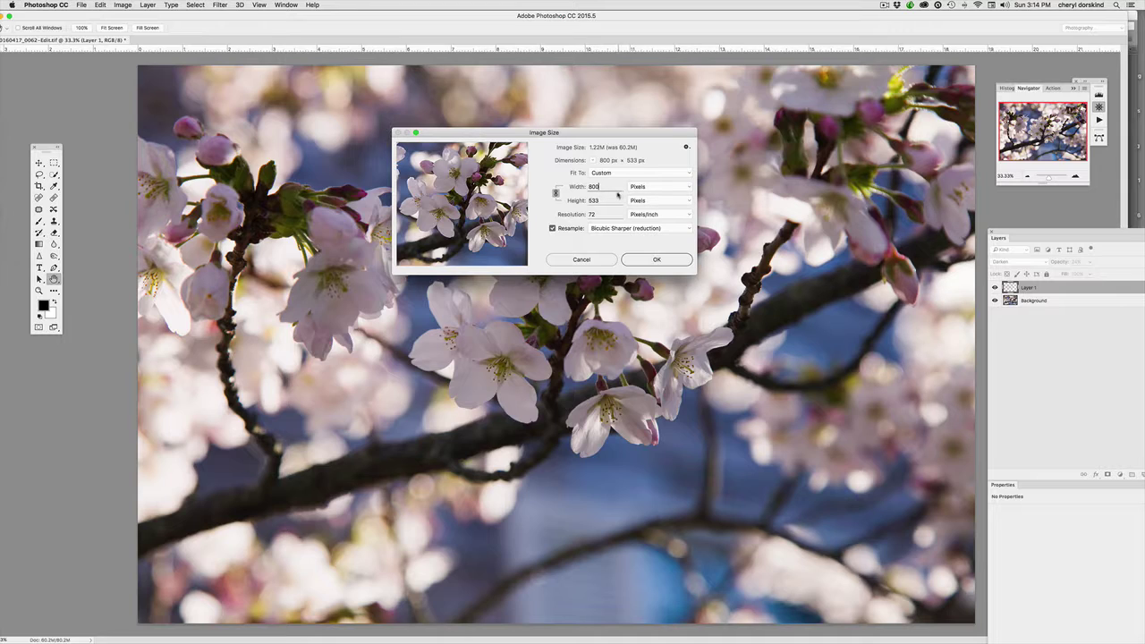
click(601, 192)
click(656, 259)
key(z)
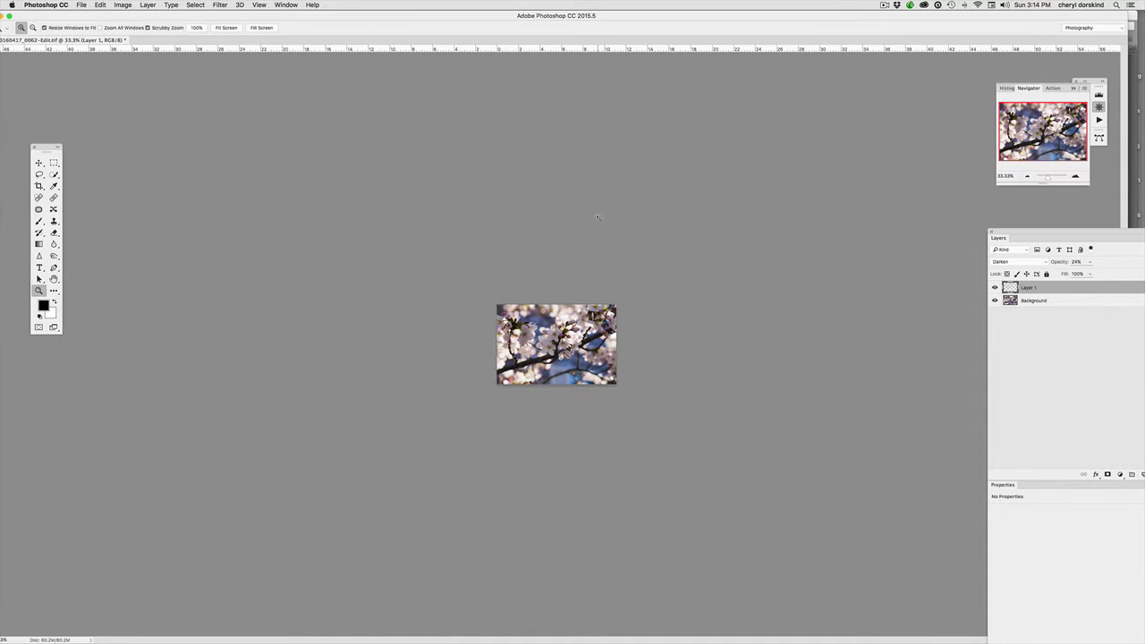
Step: Start saving the resized image as a new file and choose JPEG as the file format
click(81, 6)
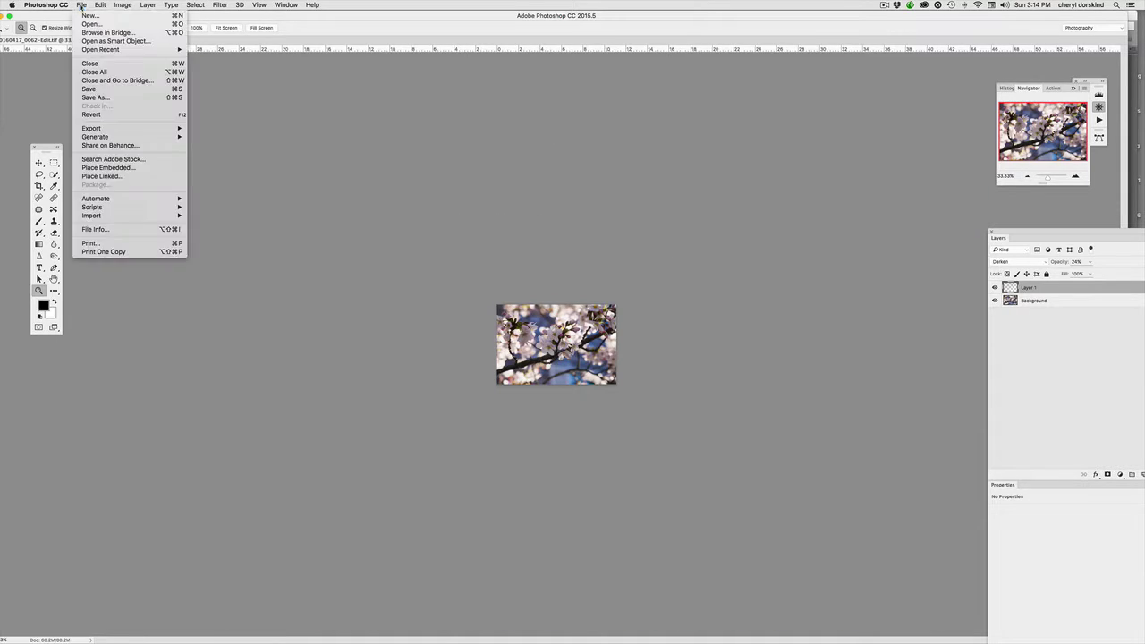
click(119, 97)
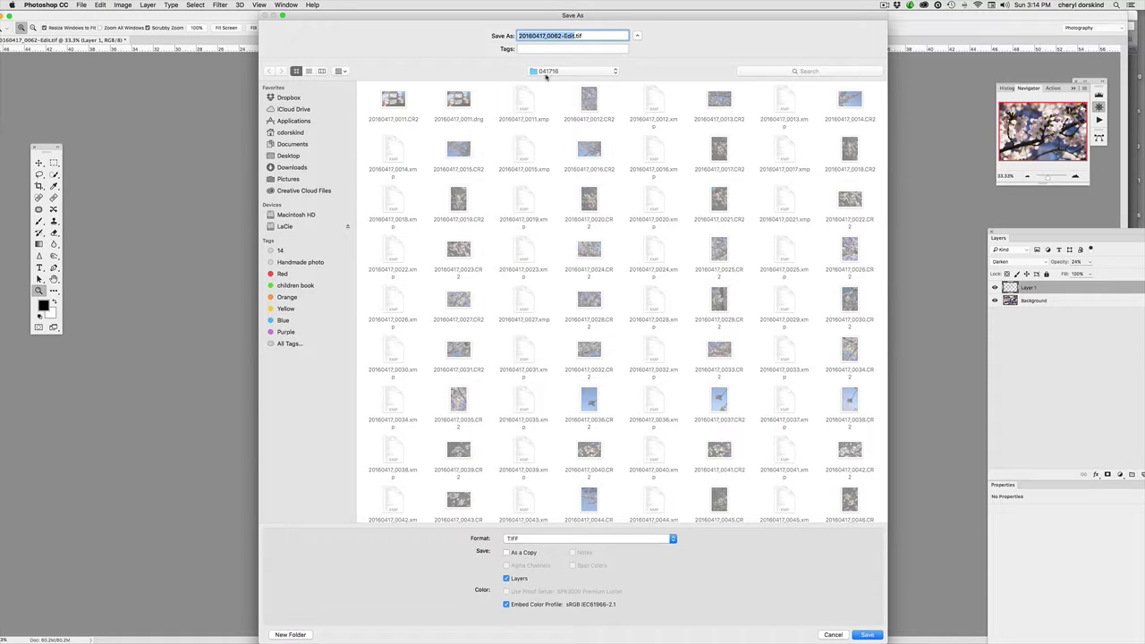
click(565, 539)
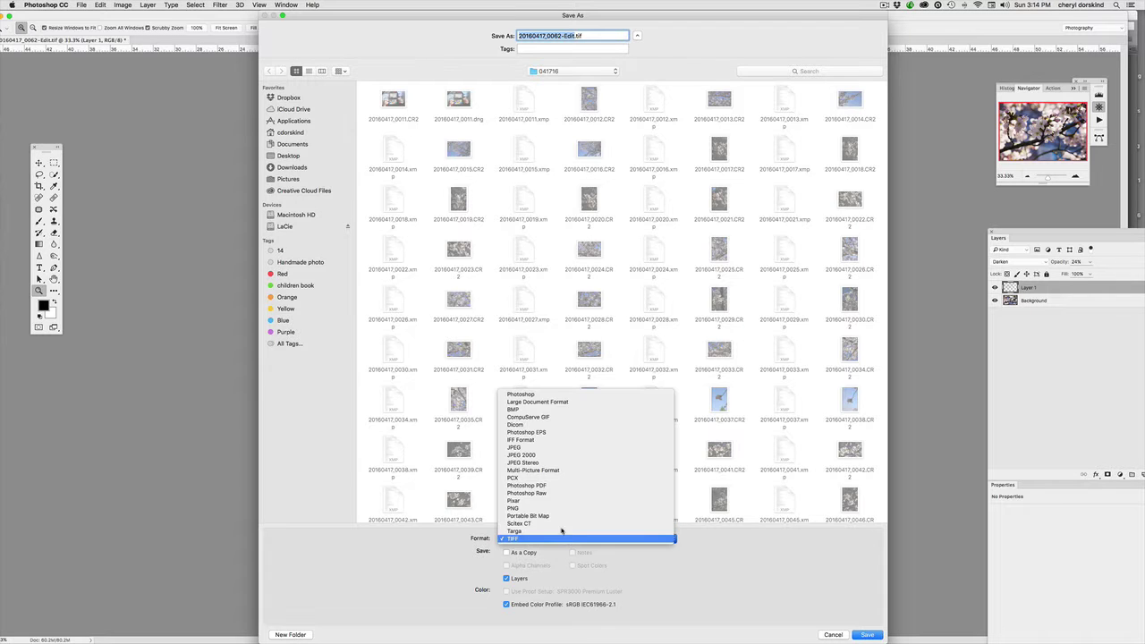
click(537, 447)
Step: Append "_web - 800" to the file name before the extension and save the JPEG copy
click(576, 36)
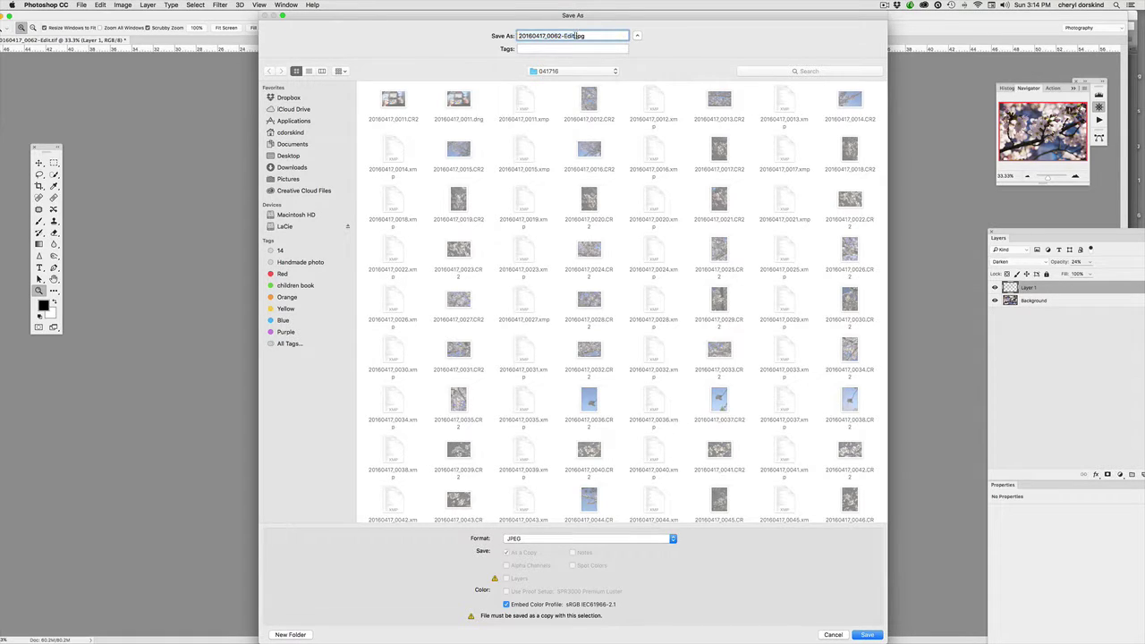
text(_web - 800)
click(866, 635)
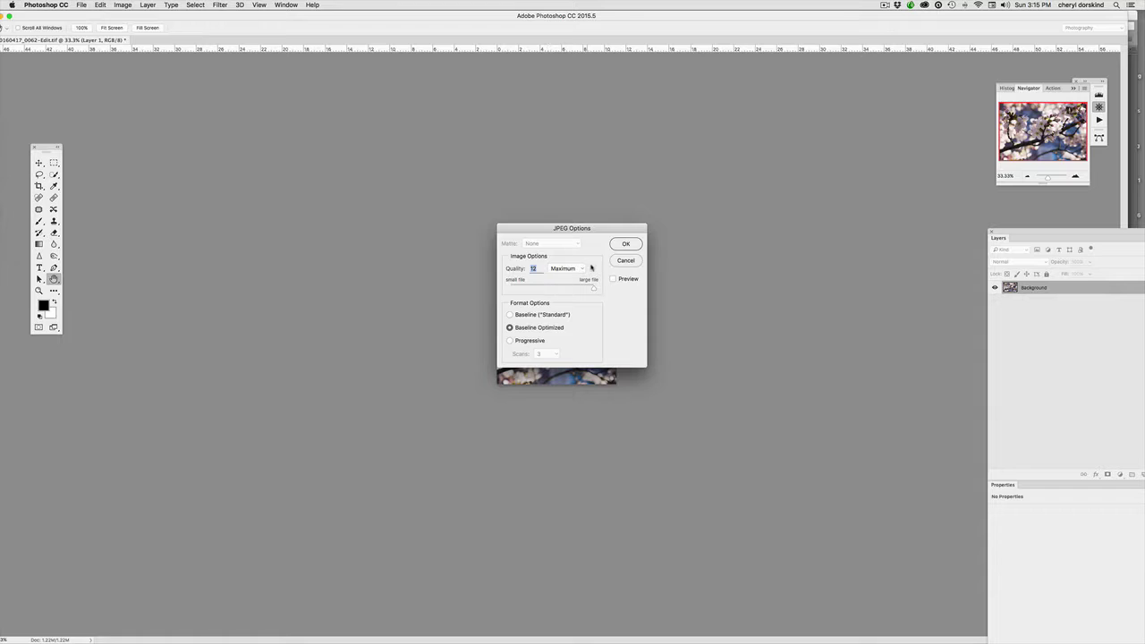
Step: Move the JPEG options clear of the photo, try quality 8 (High) and return the quality to 12 (Maximum)
drag(613, 229, 567, 115)
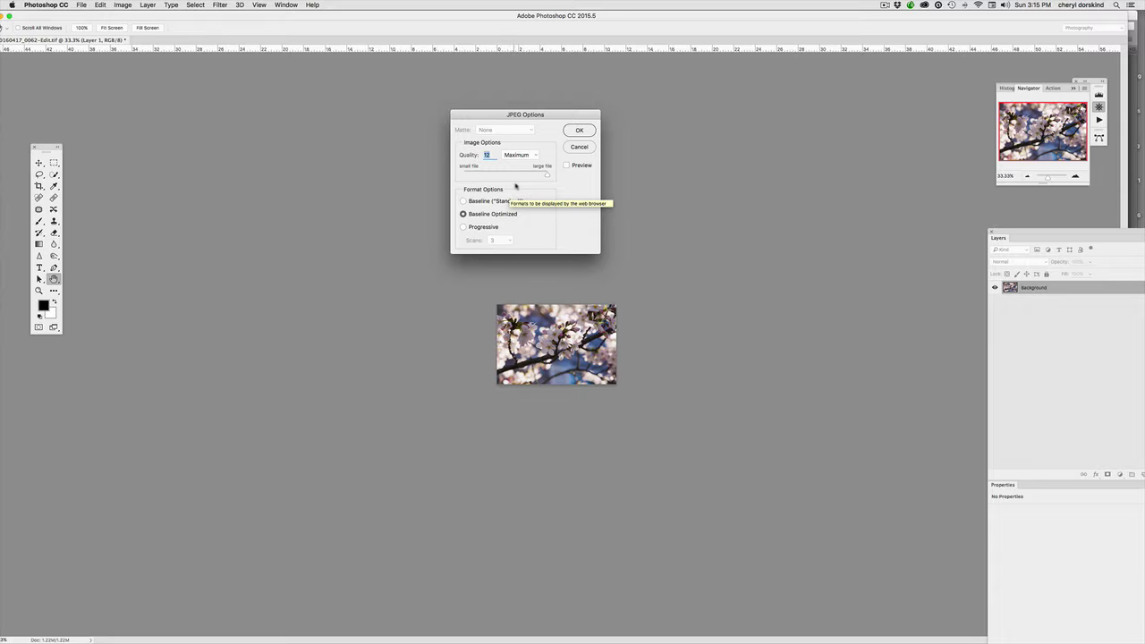
click(522, 173)
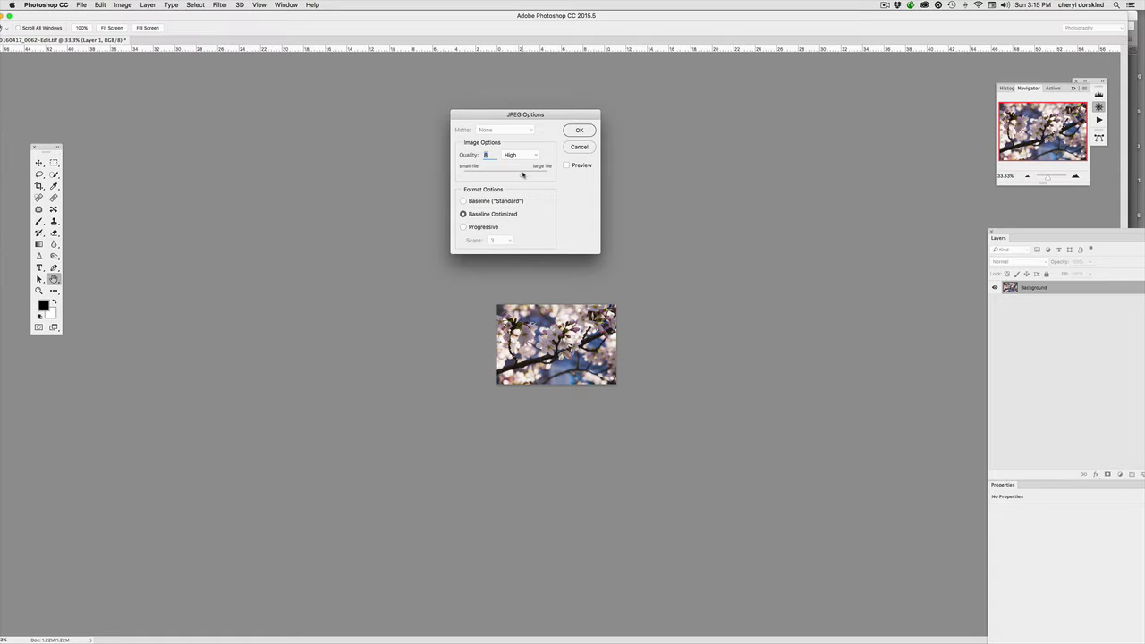
drag(523, 174, 567, 174)
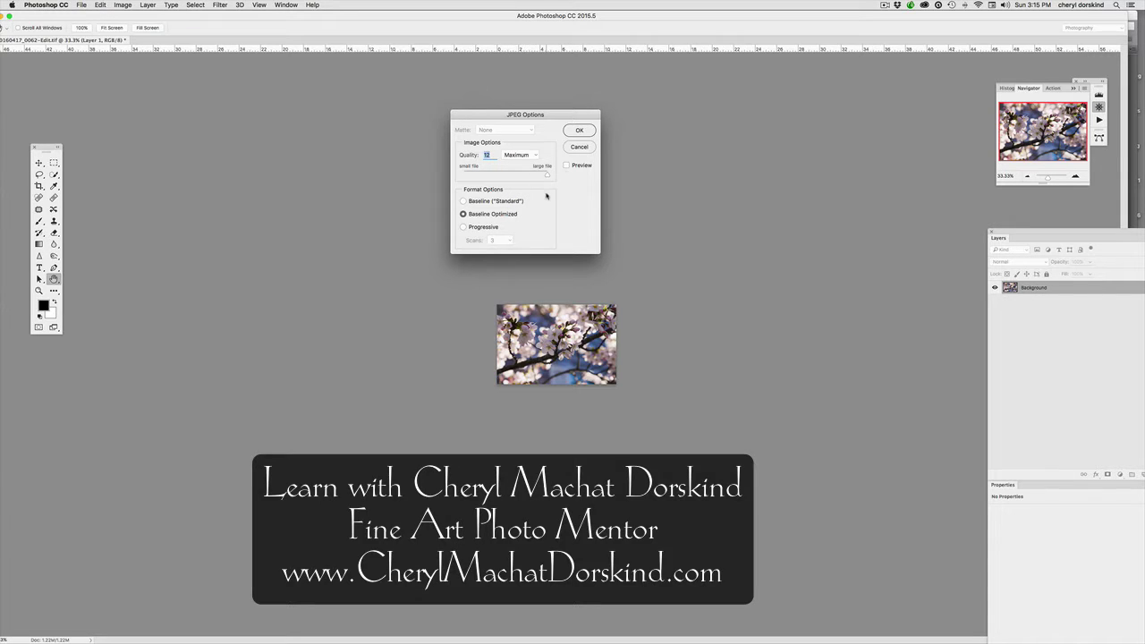